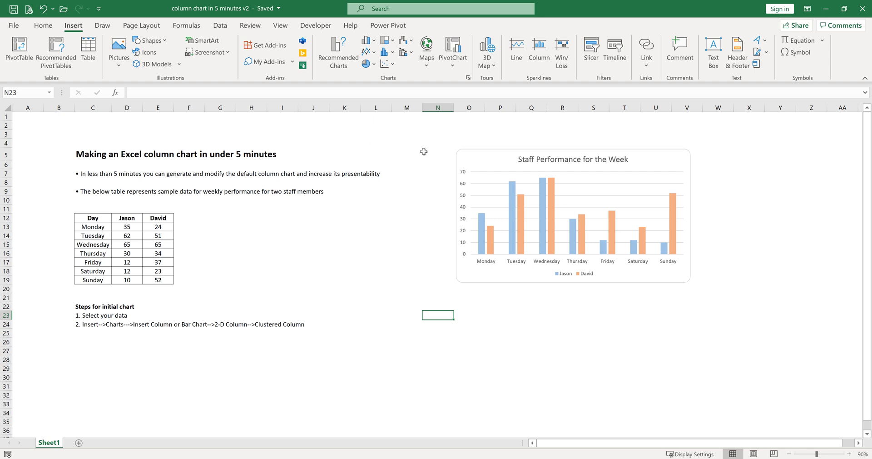
click(405, 280)
click(349, 323)
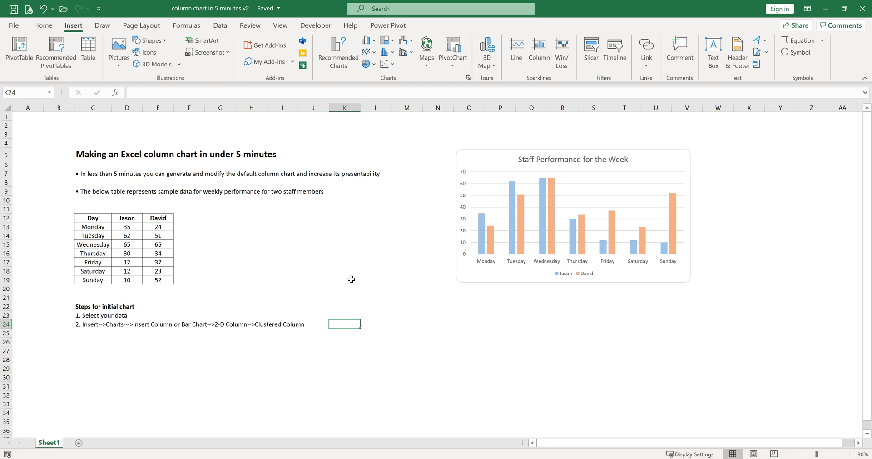
Insert a 2-D clustered column chart from the weekly performance table in C12:E19.
drag(84, 220, 162, 281)
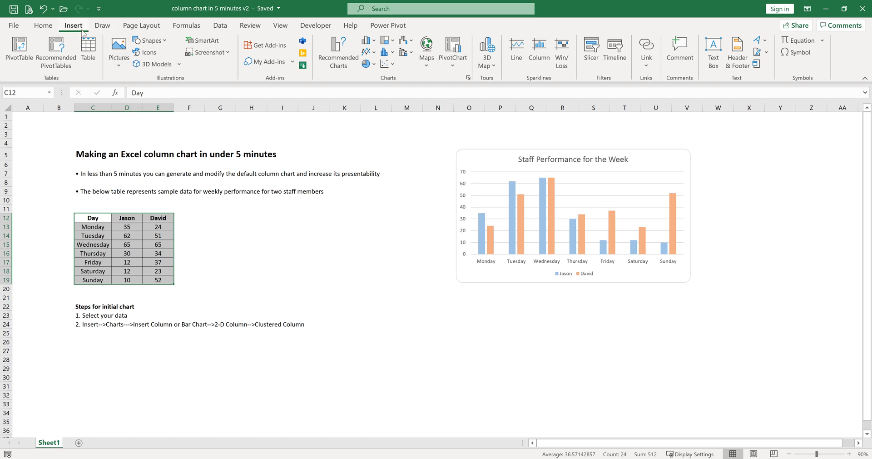
click(368, 41)
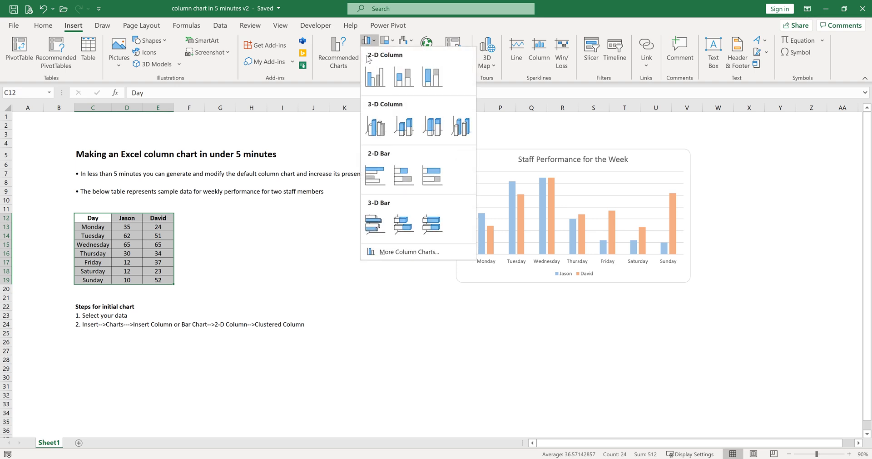
click(373, 80)
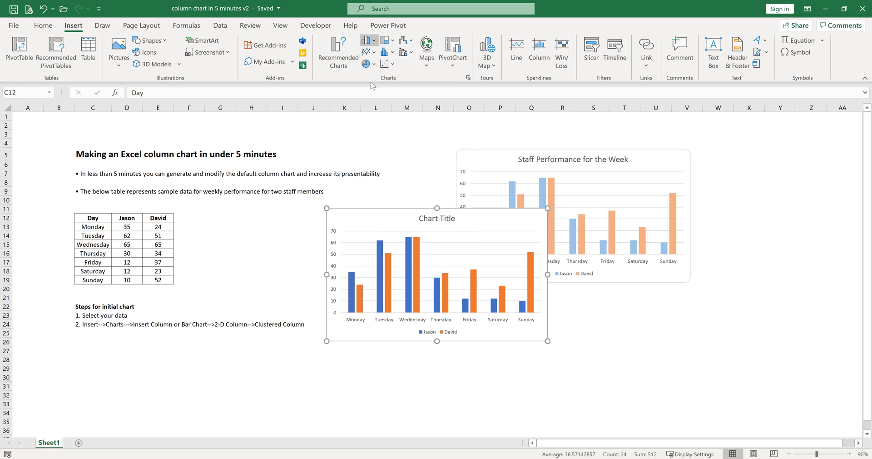
Place the new chart directly below the existing chart and enlarge it to roughly the same width.
drag(364, 226, 486, 296)
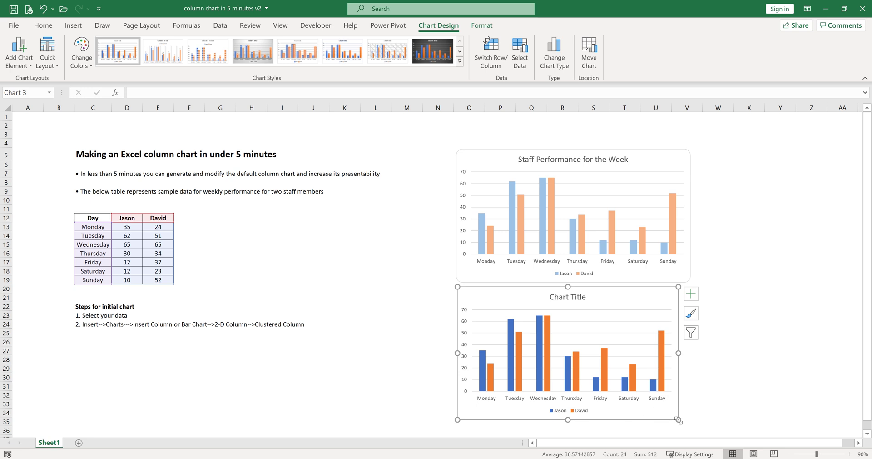
drag(679, 426, 689, 430)
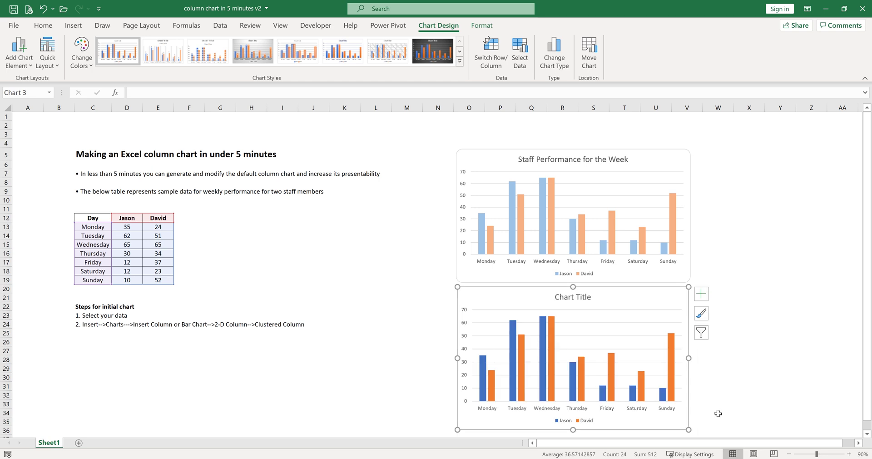
click(718, 413)
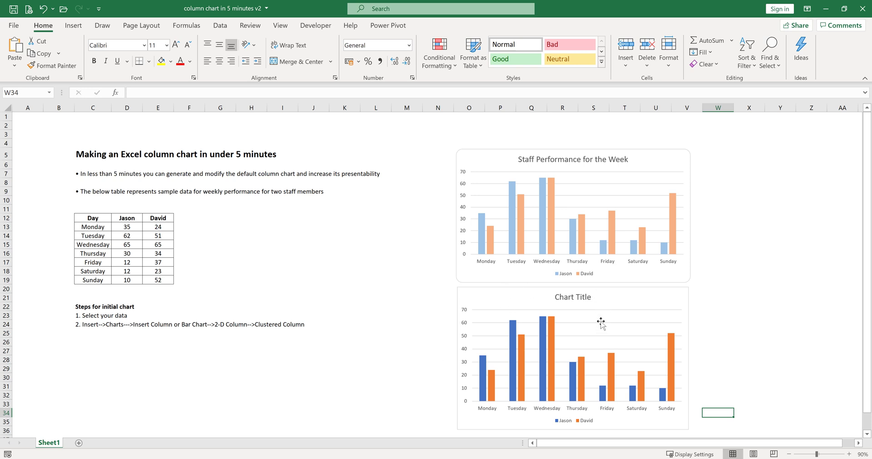
Give the new chart's border rounded corners in the chart area formatting.
mouse_move(587, 373)
click(461, 290)
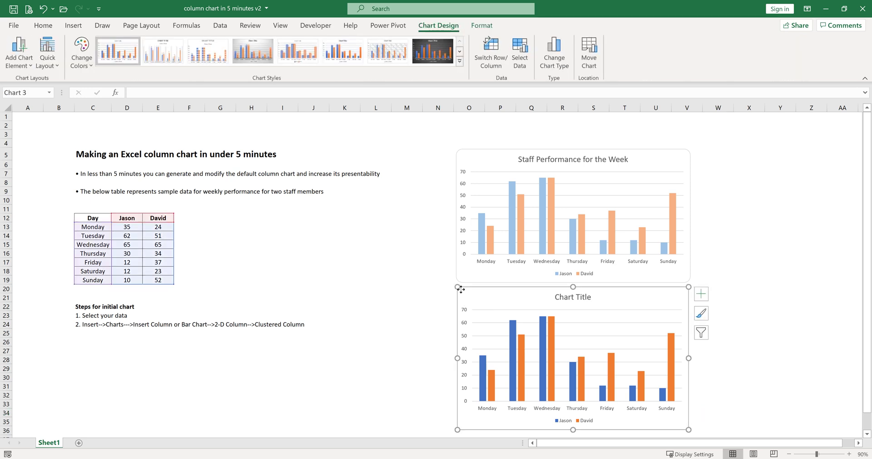
right_click(461, 289)
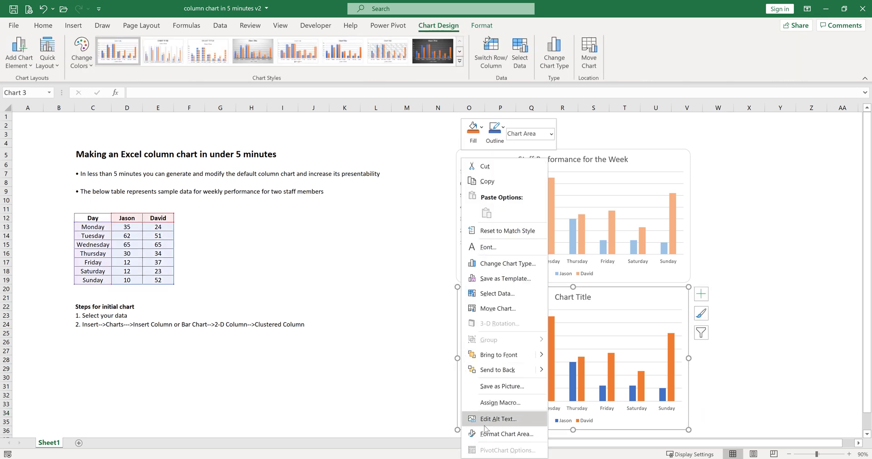
click(506, 433)
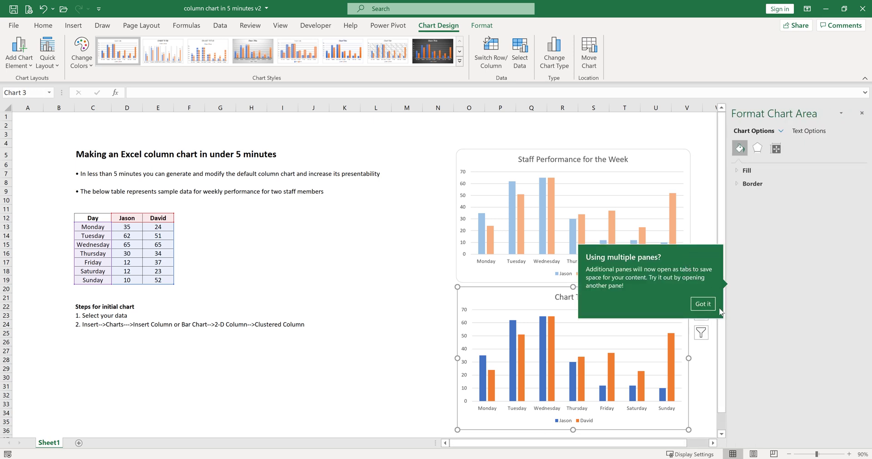
click(703, 304)
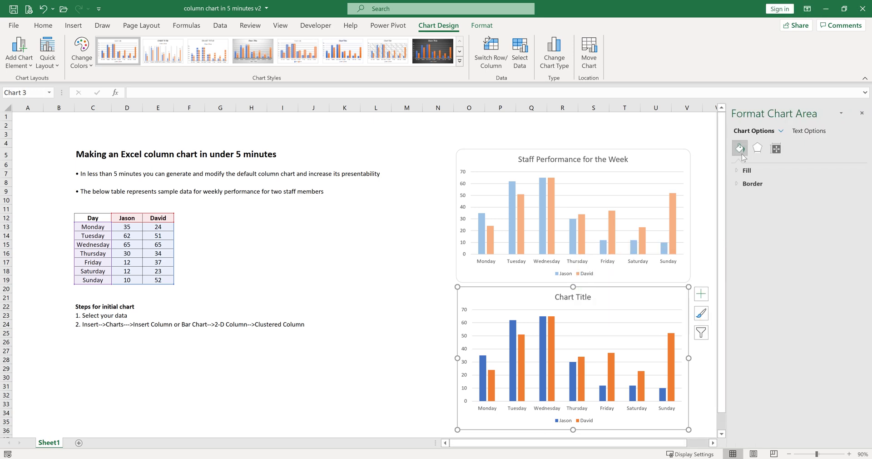
click(735, 184)
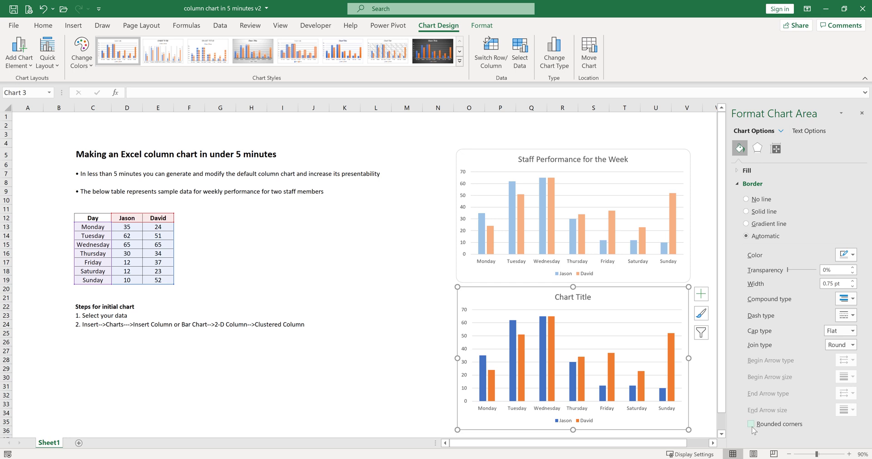
click(400, 322)
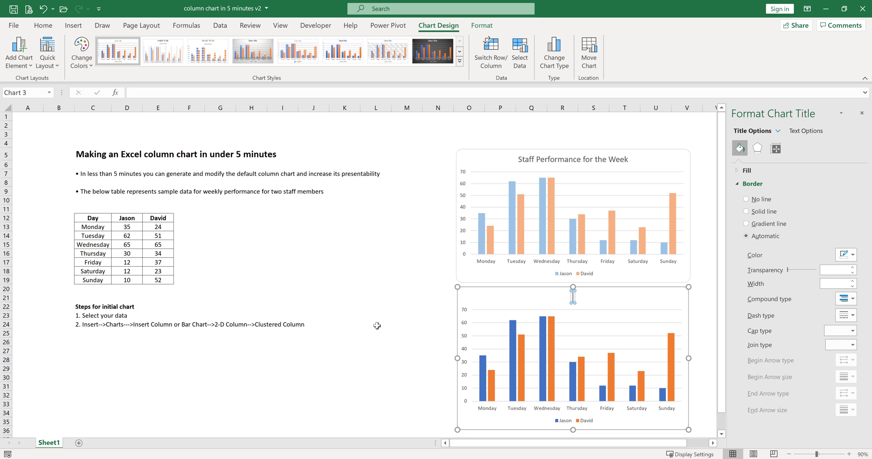
Title the new chart "Staff Performance for the Week".
text(Staff Performance for the Week)
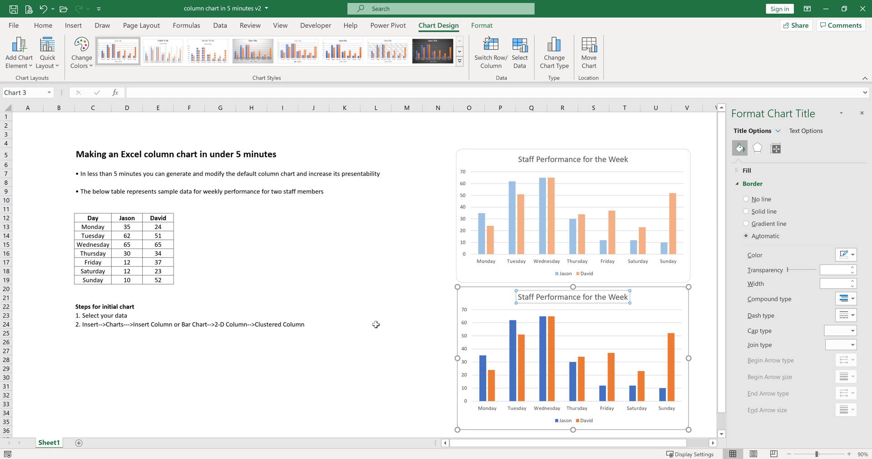
click(376, 324)
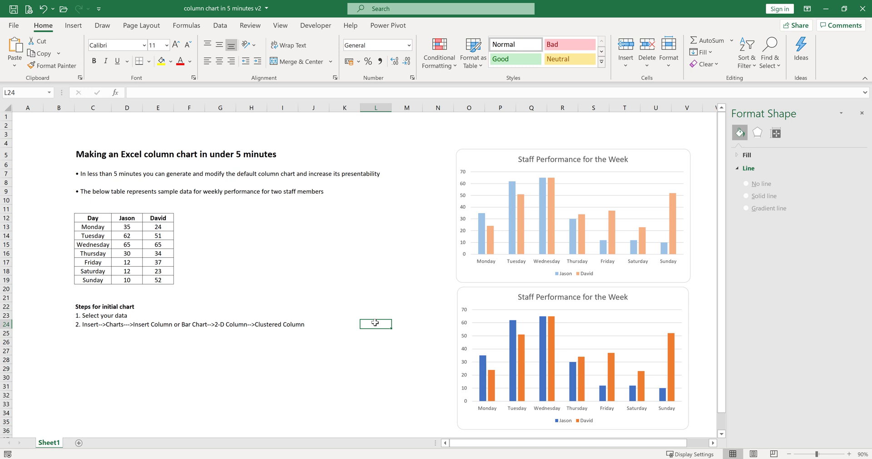
Fill the first data series' dark blue columns in the lower chart with a lighter blue theme color.
click(483, 367)
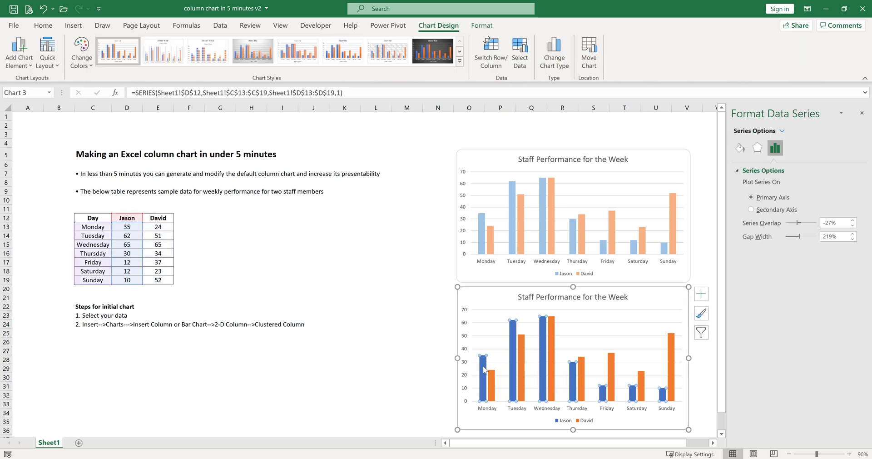
click(740, 148)
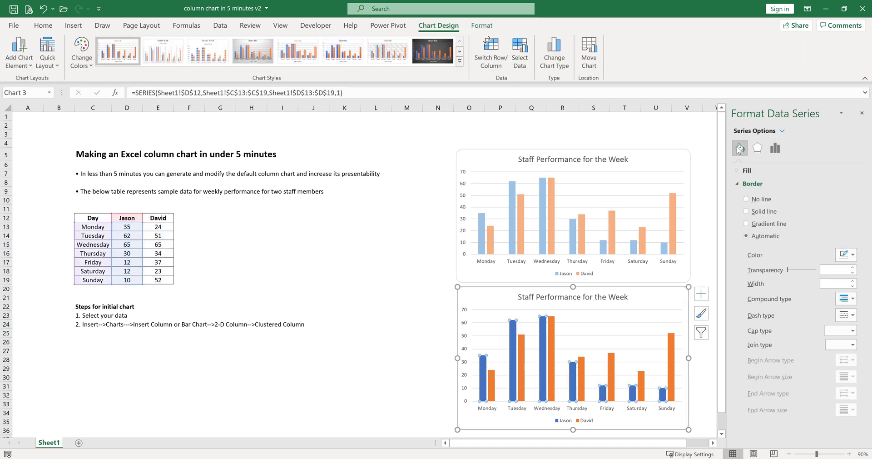
click(737, 172)
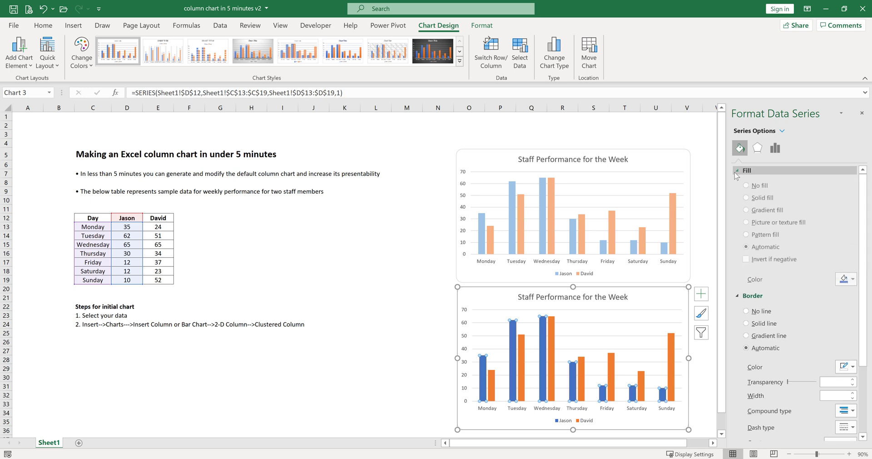
click(841, 279)
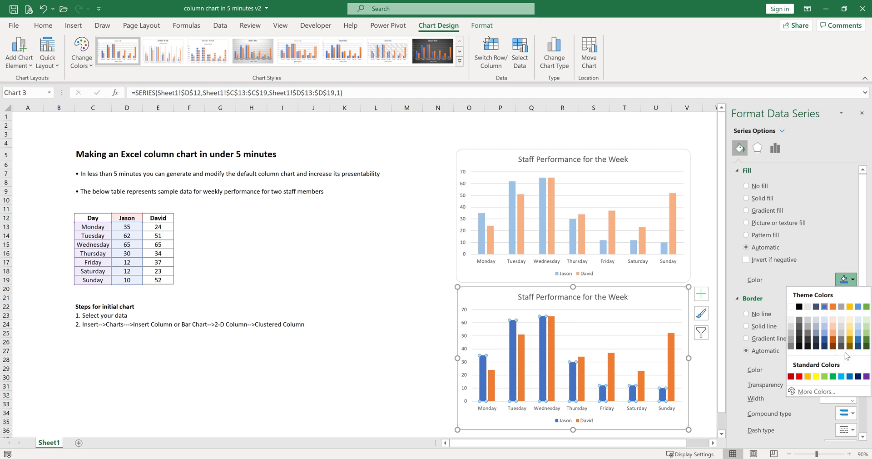
click(859, 335)
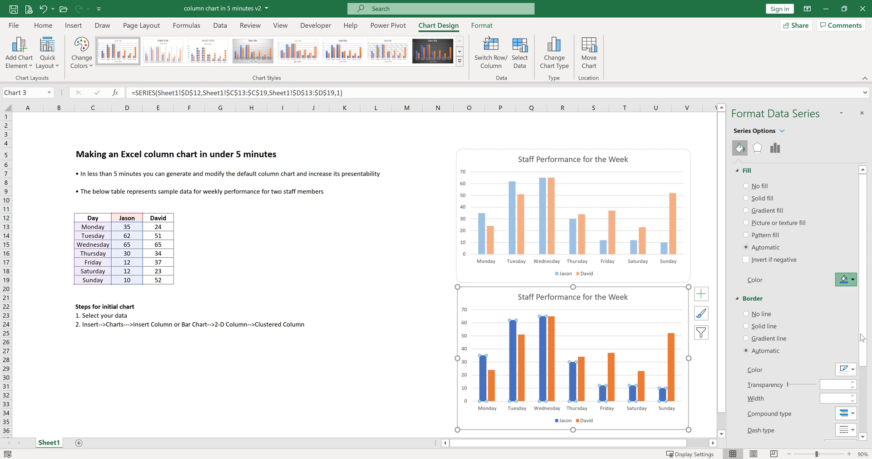
click(399, 373)
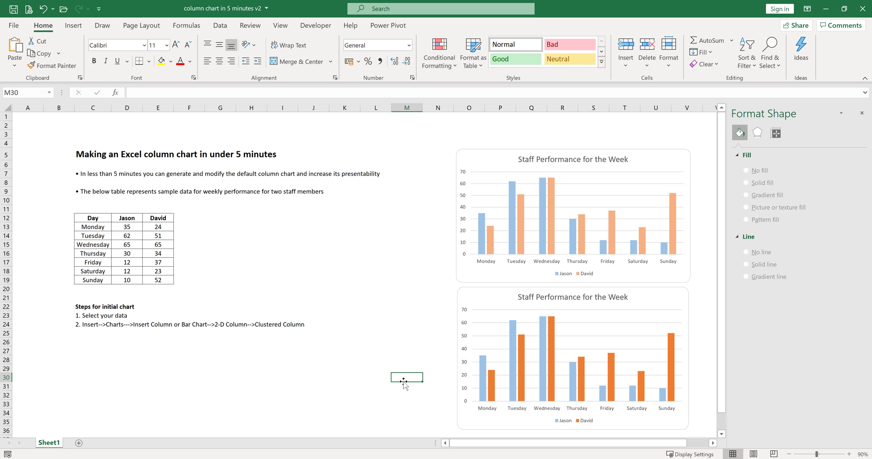
Fill the second data series' columns in the lower chart with Orange, Accent 2, Lighter 40% and close the formatting pane.
click(520, 367)
click(740, 147)
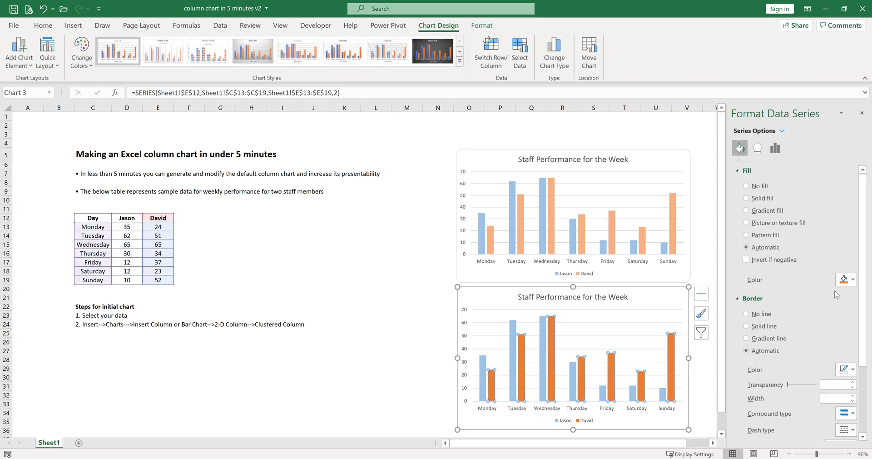
click(846, 279)
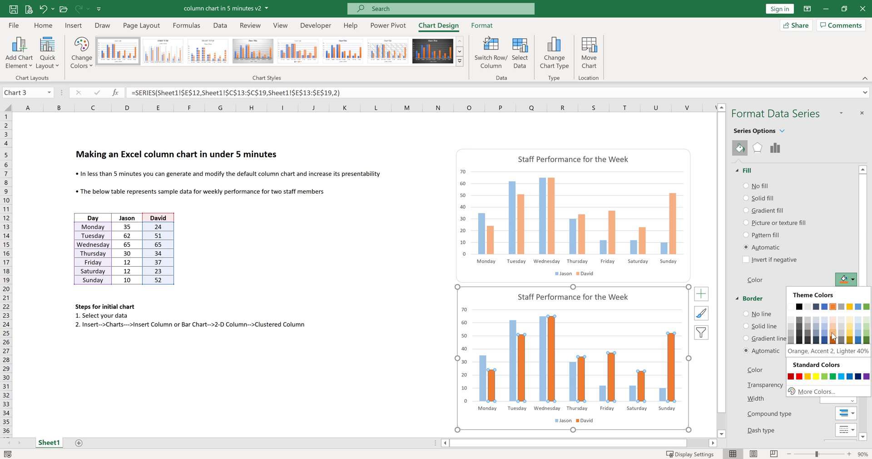
click(834, 336)
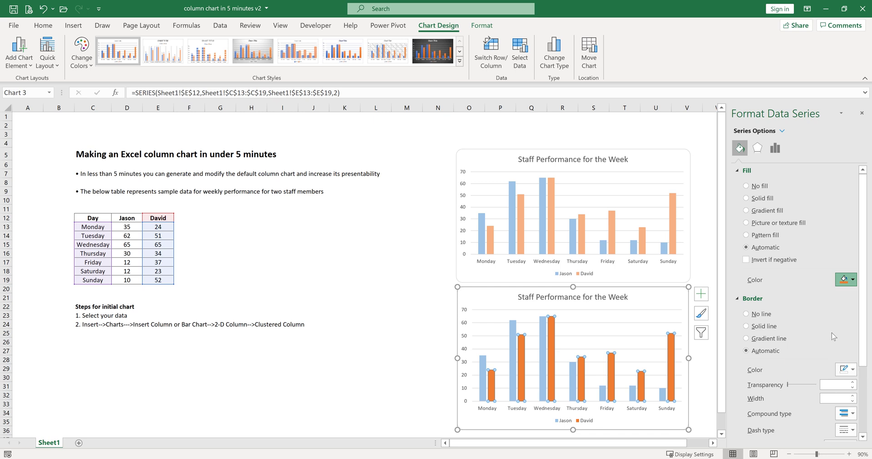
click(408, 338)
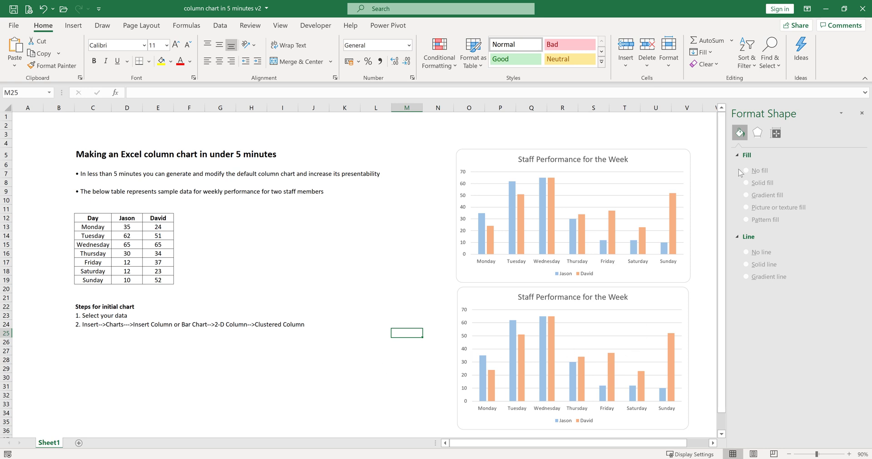
click(862, 113)
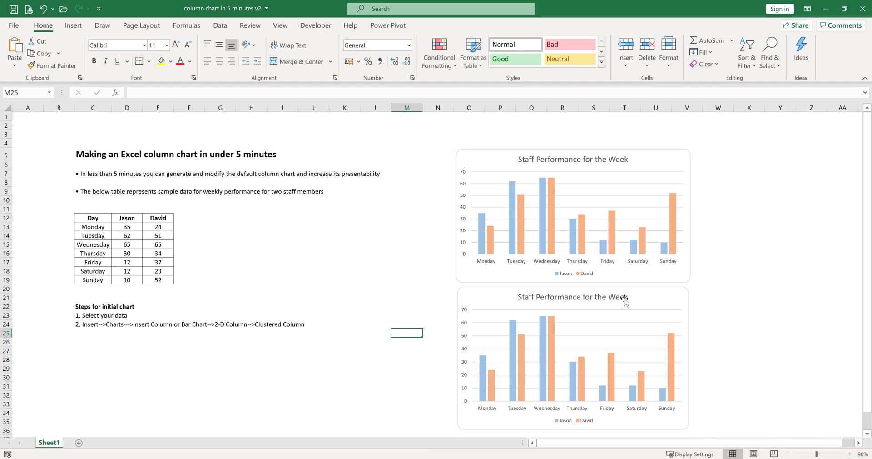
Duplicate the lower chart and place the copy beneath the "Steps for initial chart" text.
click(480, 295)
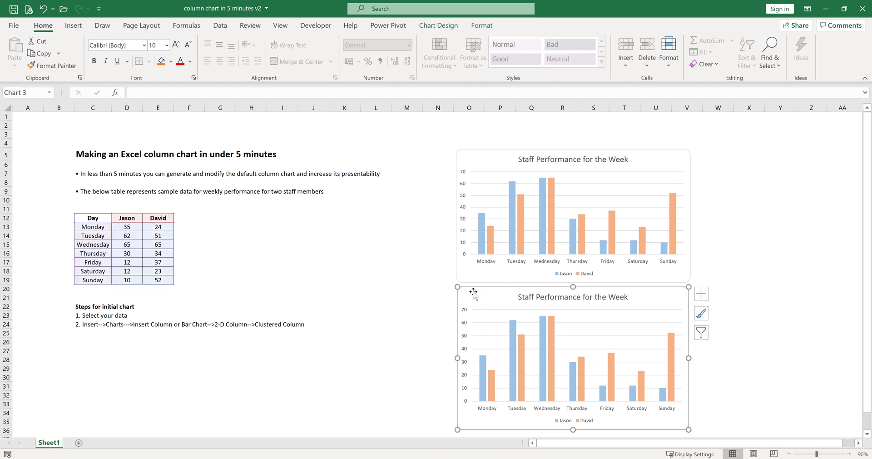
key(ctrl+c)
click(351, 297)
key(ctrl+v)
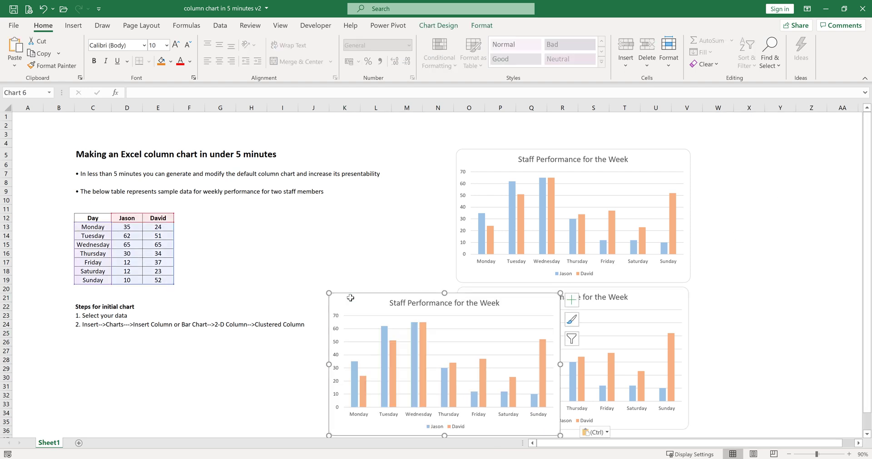
click(790, 454)
click(789, 453)
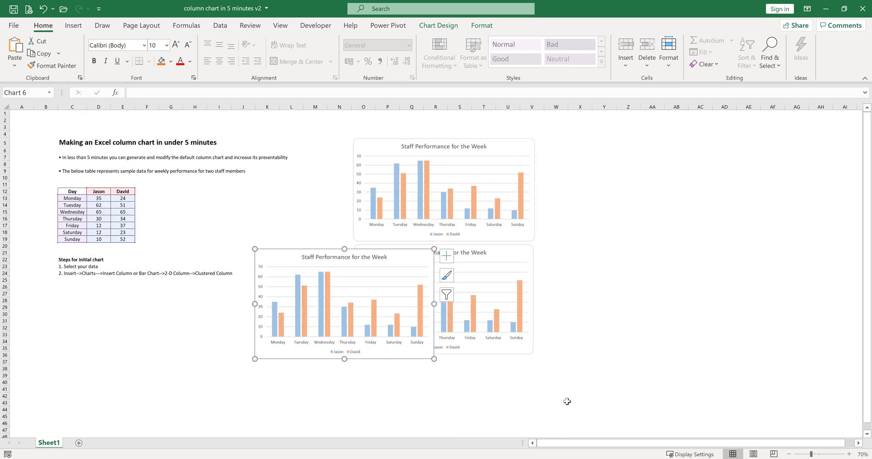
drag(281, 255, 191, 292)
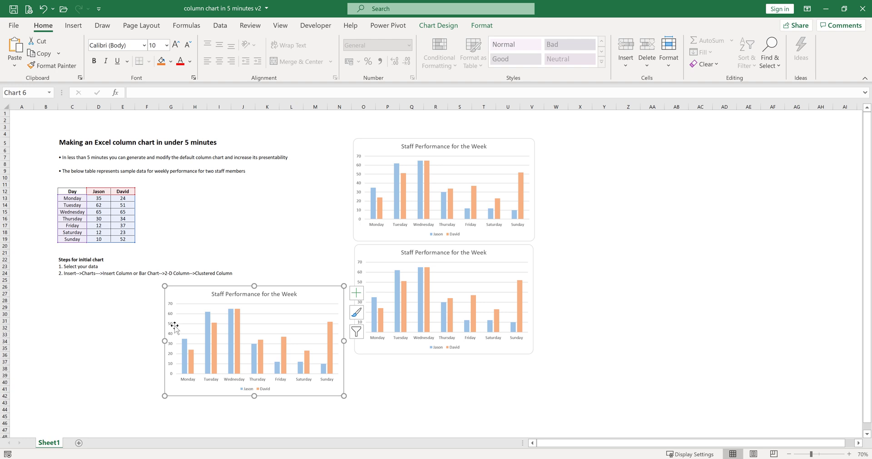
Delete the horizontal gridlines and the vertical axis from the copied chart.
click(198, 314)
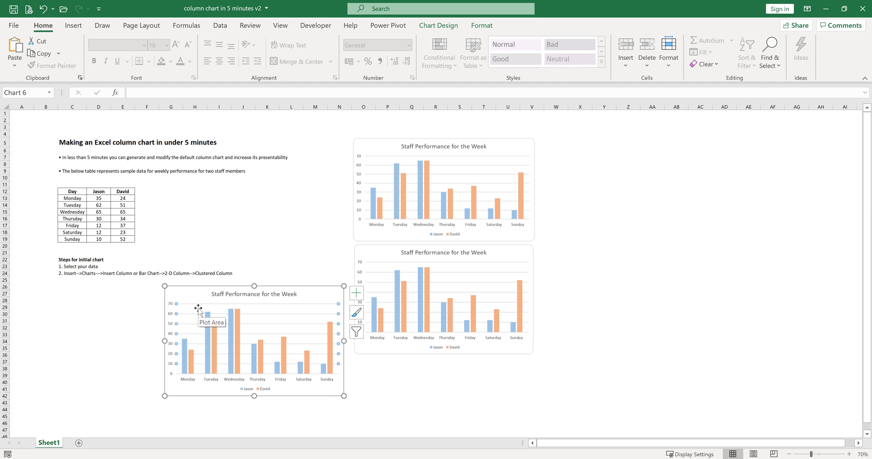
key(Escape)
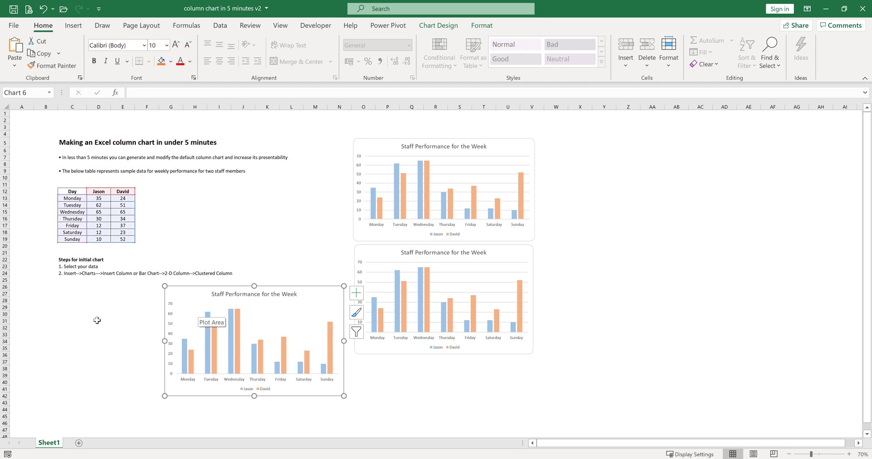
click(171, 338)
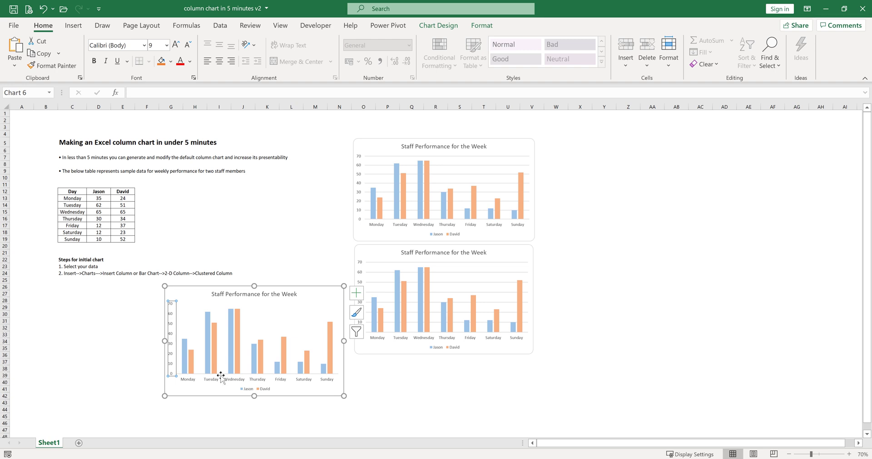
mouse_move(183, 351)
key(Delete)
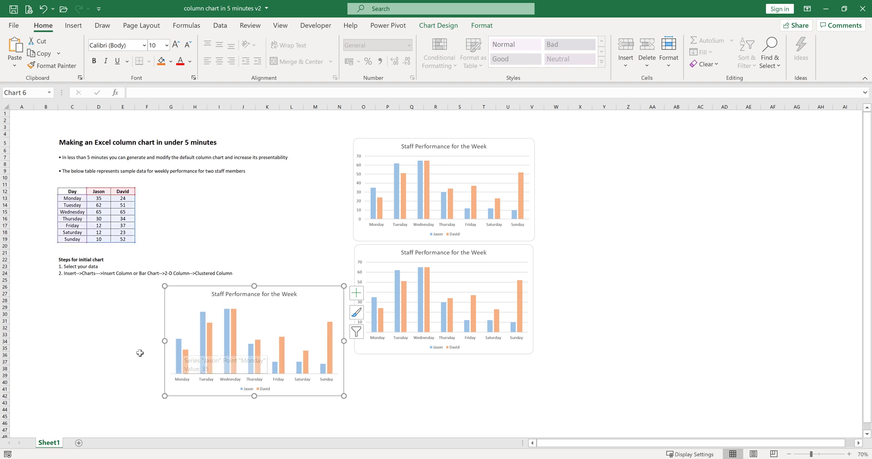
Add data labels above the columns of both the blue and the orange data series in the copied chart.
click(180, 347)
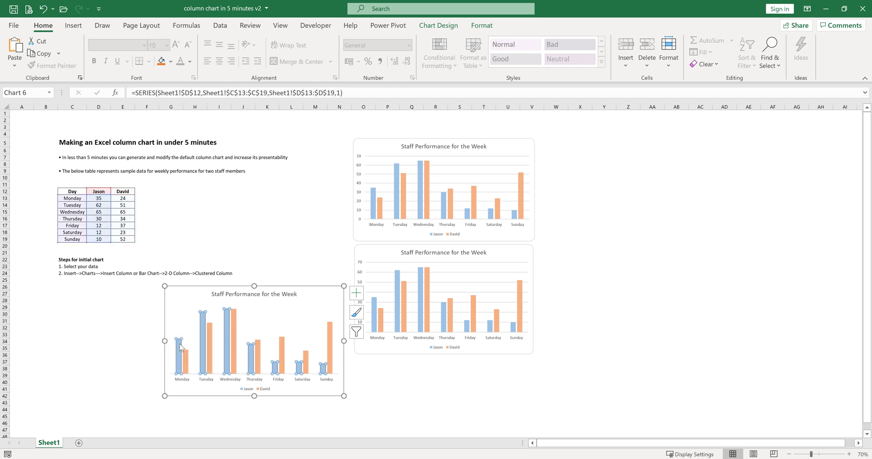
mouse_move(182, 346)
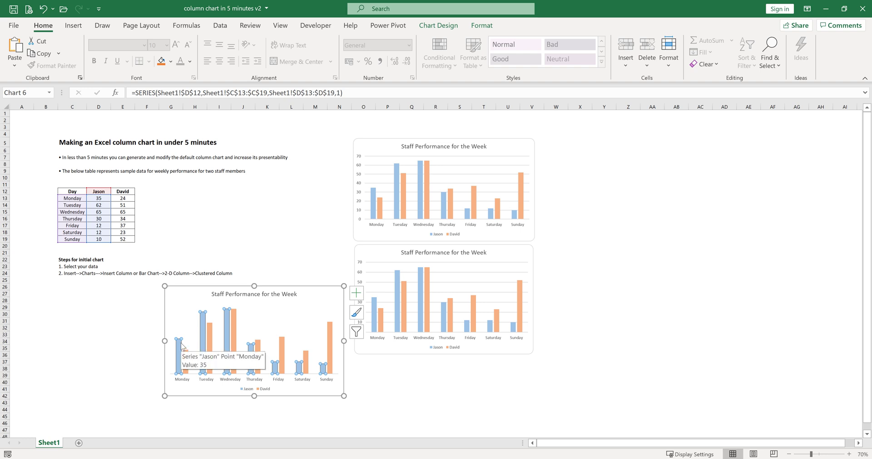
right_click(182, 346)
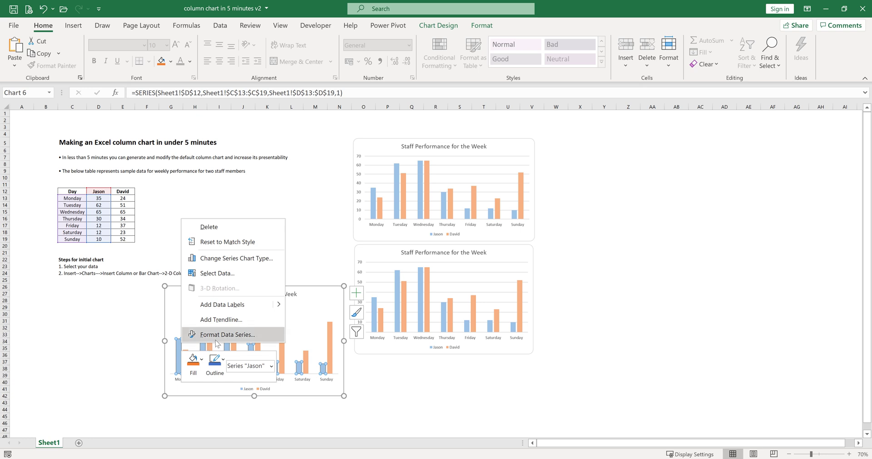
click(222, 305)
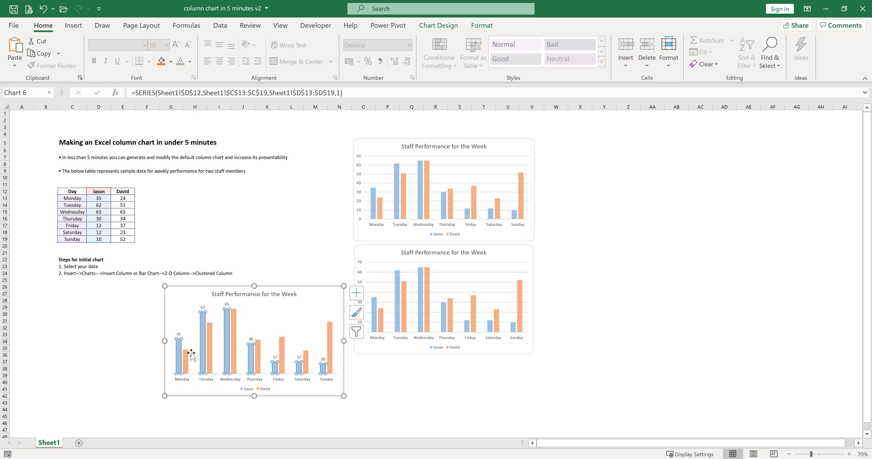
click(188, 357)
right_click(189, 357)
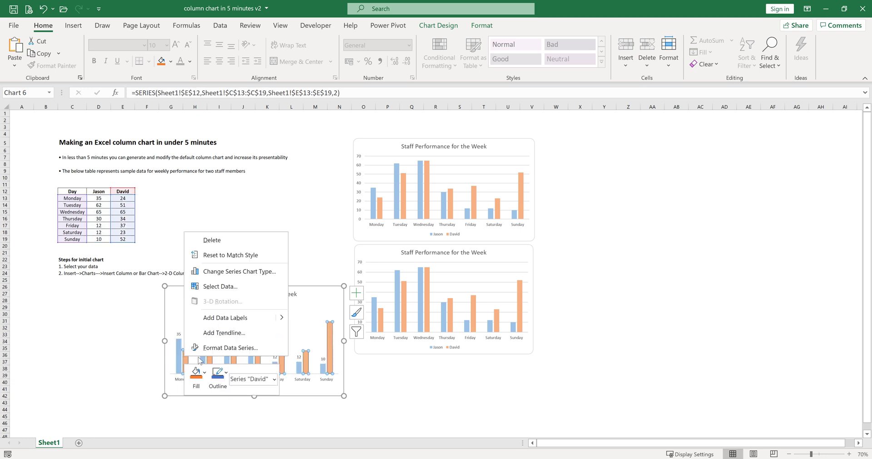
click(225, 317)
click(131, 348)
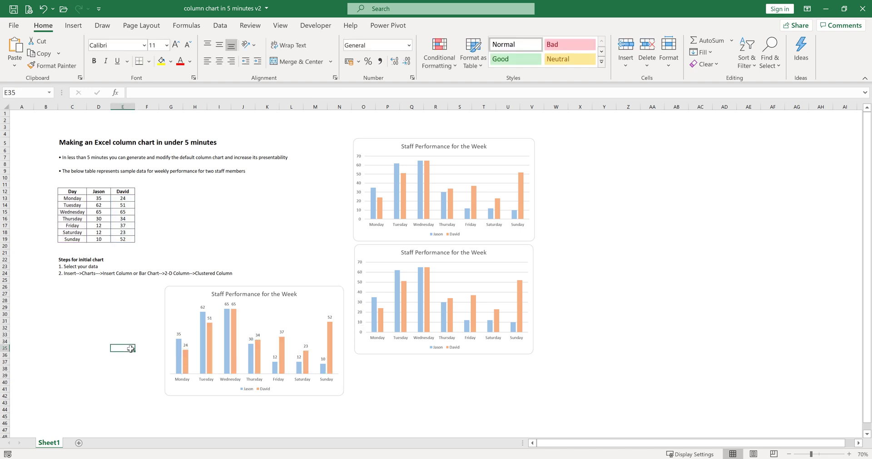
click(850, 454)
click(850, 453)
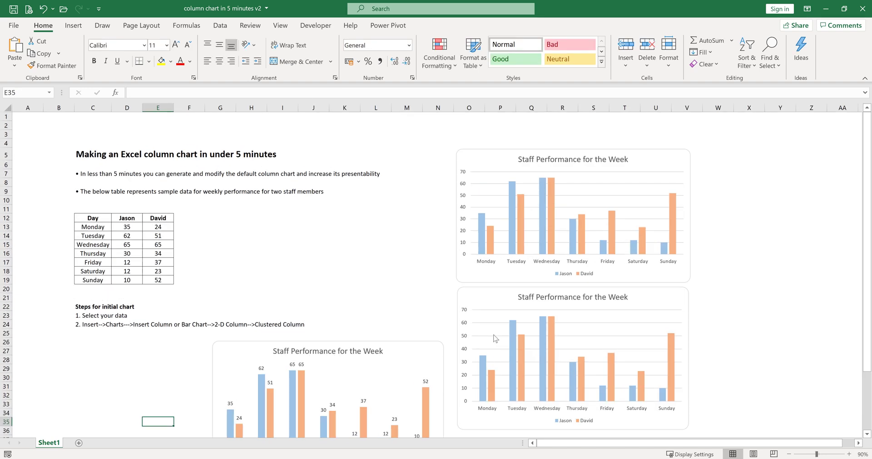
scroll(478, 325, down, 2)
click(510, 399)
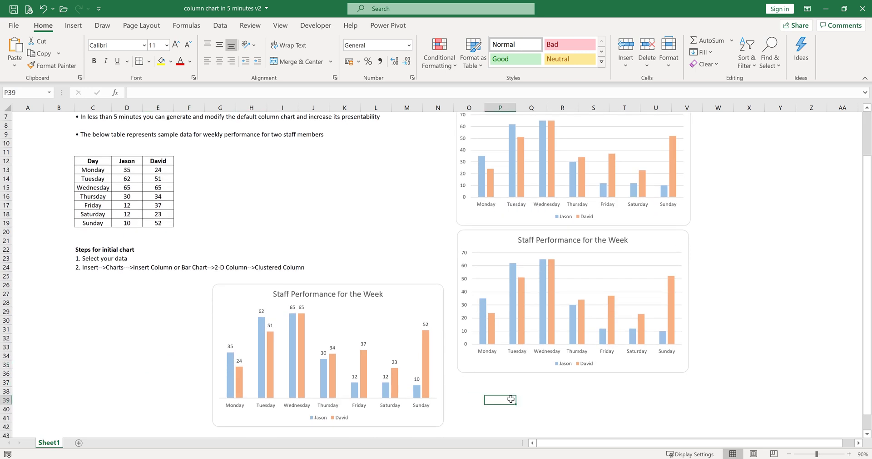